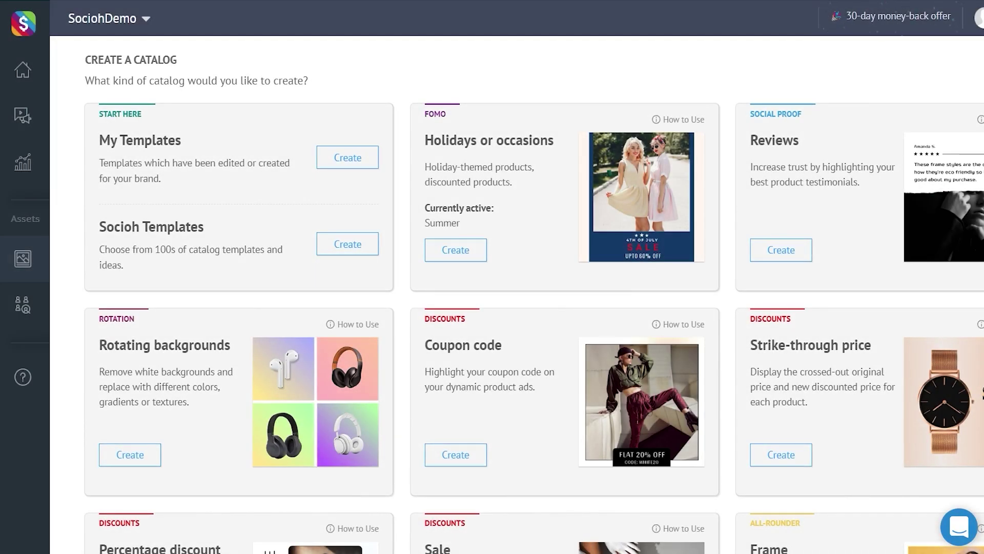
# Browse the strike-through price catalog templates, then return to the catalog types list.
pyautogui.scroll(-6, 513, 292)
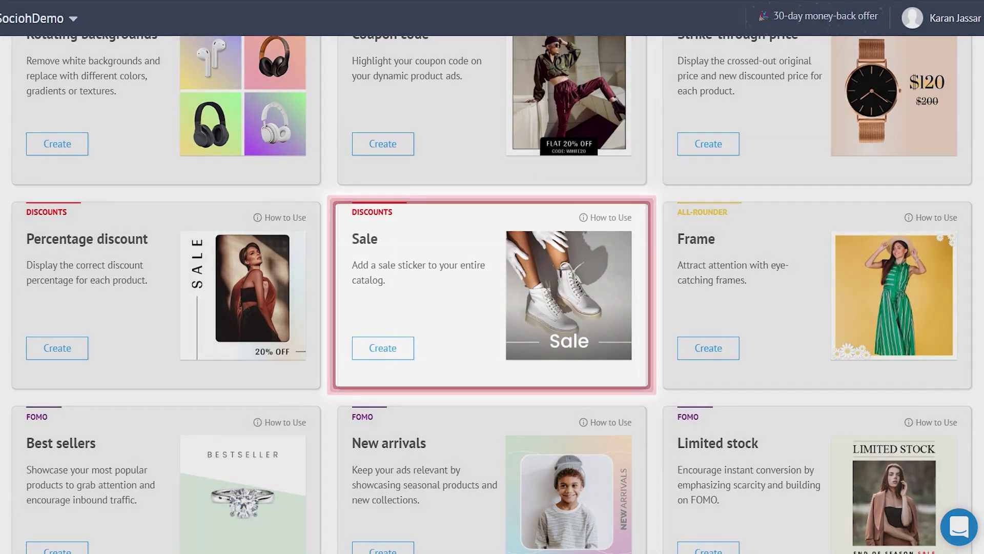
pyautogui.scroll(6, 492, 292)
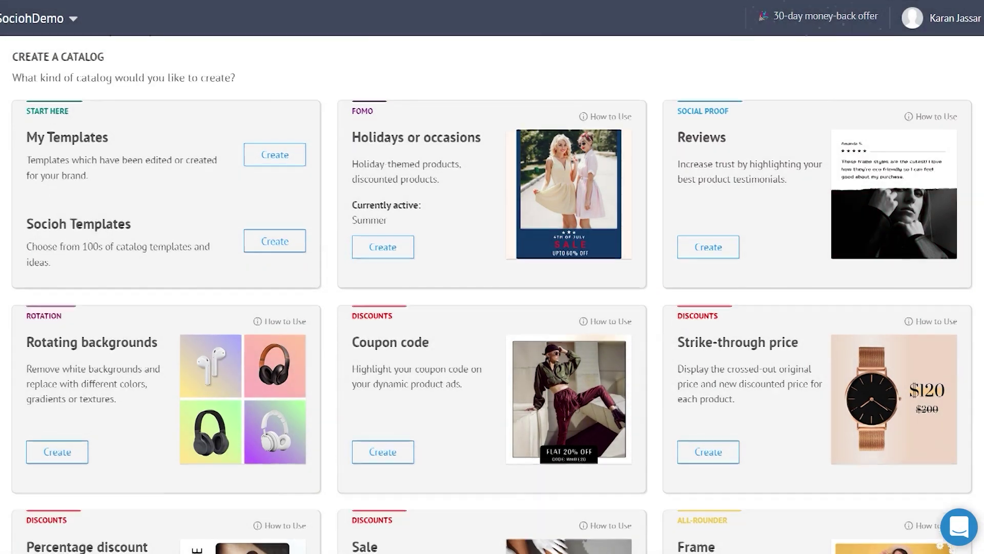
pyautogui.scroll(-5, 676, 219)
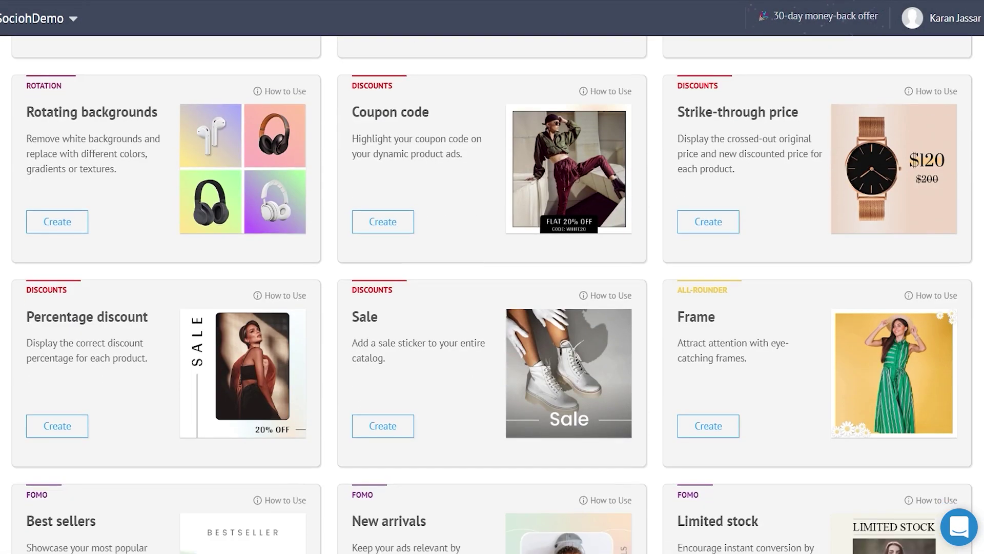
pyautogui.click(692, 221)
pyautogui.scroll(-2, 591, 305)
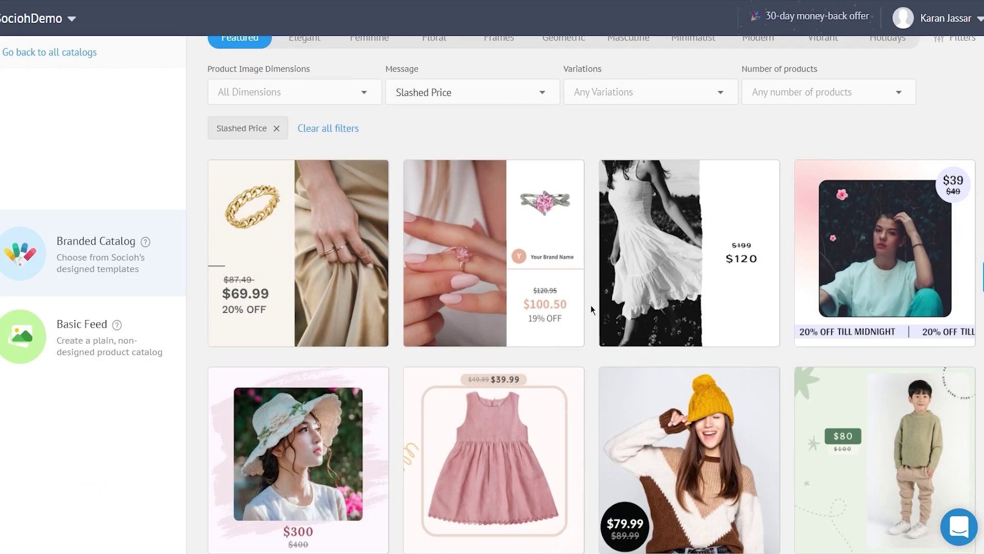
pyautogui.scroll(-1, 591, 307)
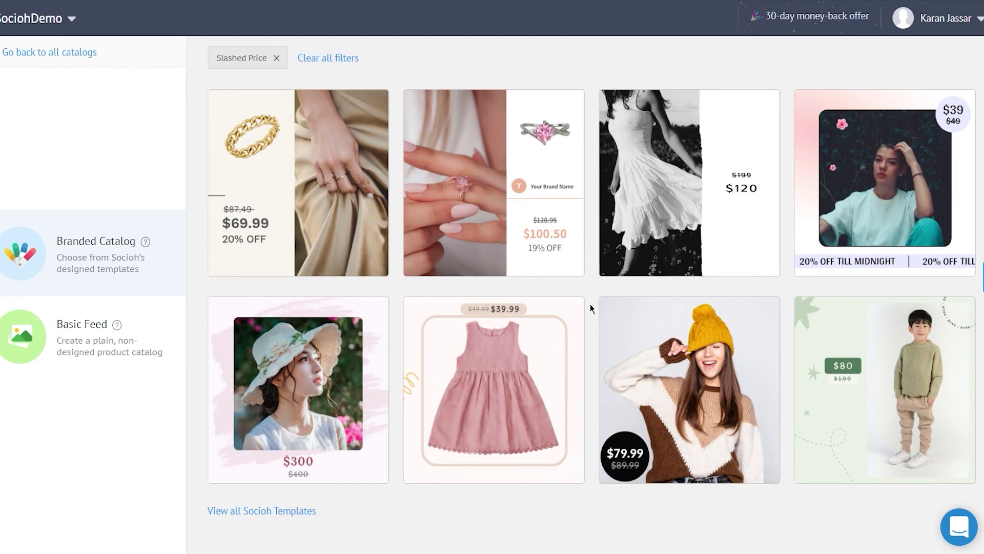
pyautogui.click(82, 54)
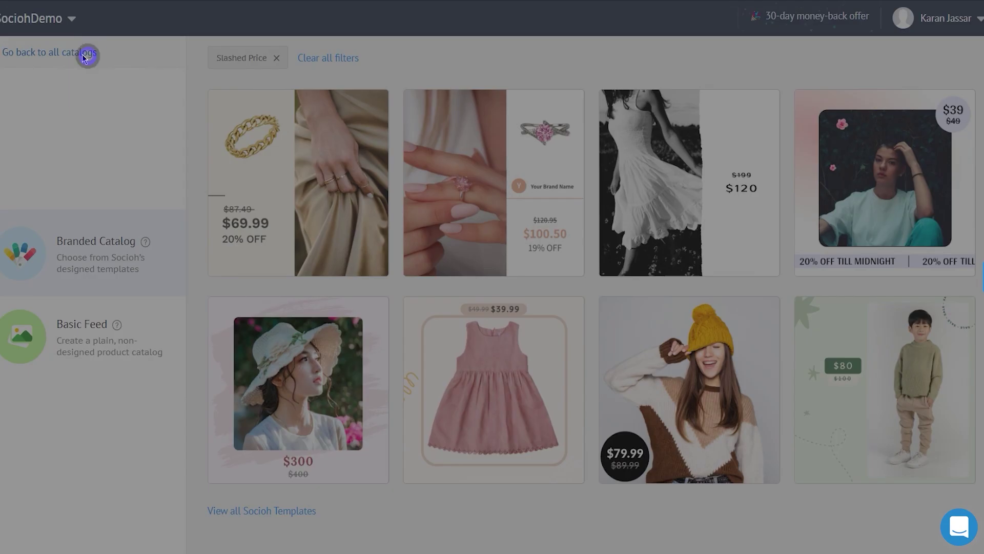
# Look through the reviews and rotating-backgrounds catalog templates, returning to the catalog types each time.
pyautogui.scroll(-2, 934, 324)
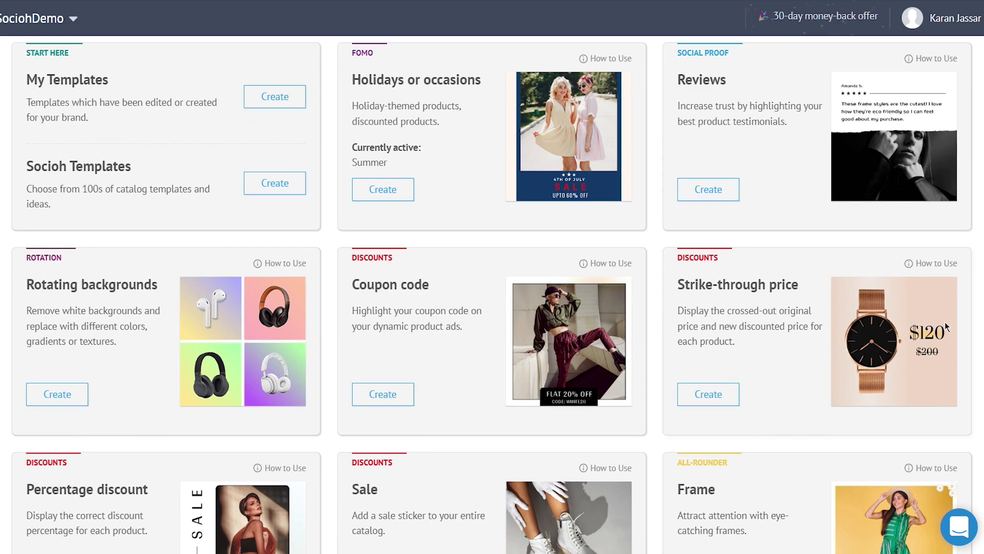
pyautogui.click(716, 192)
pyautogui.scroll(-3, 792, 331)
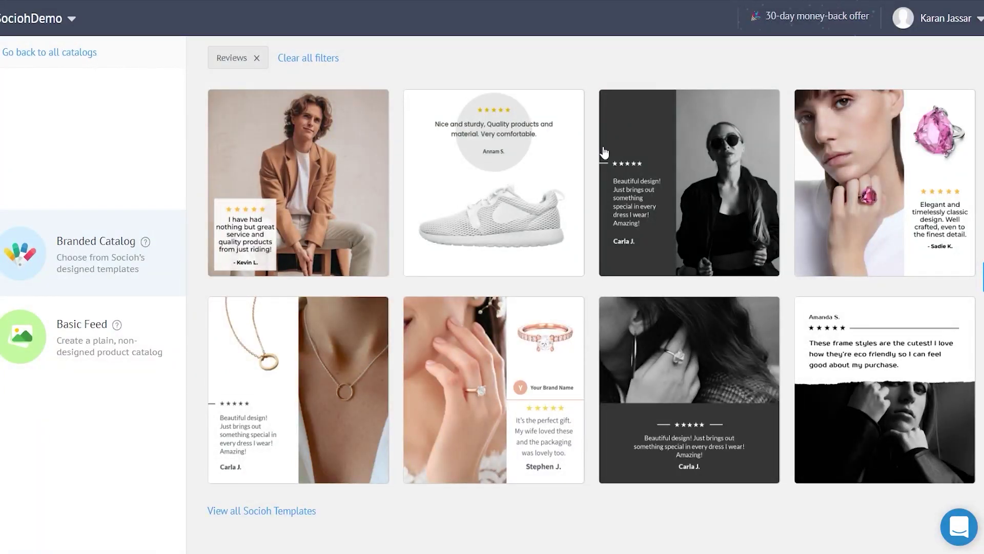
pyautogui.click(90, 52)
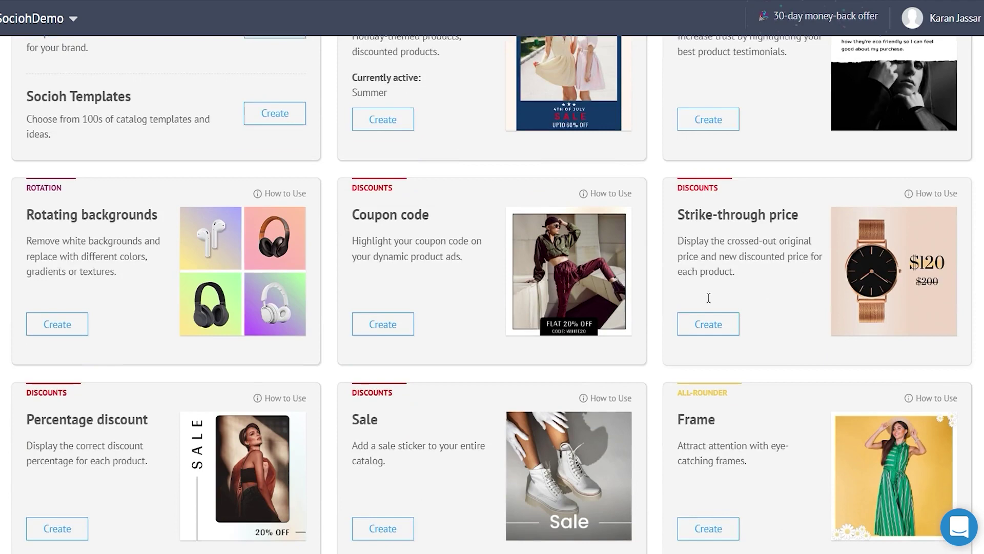
pyautogui.scroll(-1, 287, 246)
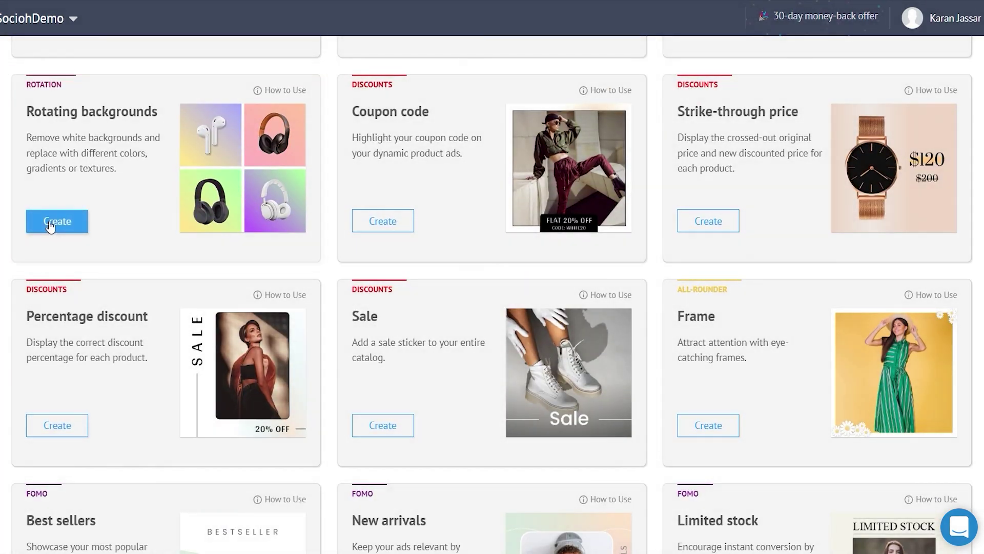
pyautogui.click(50, 224)
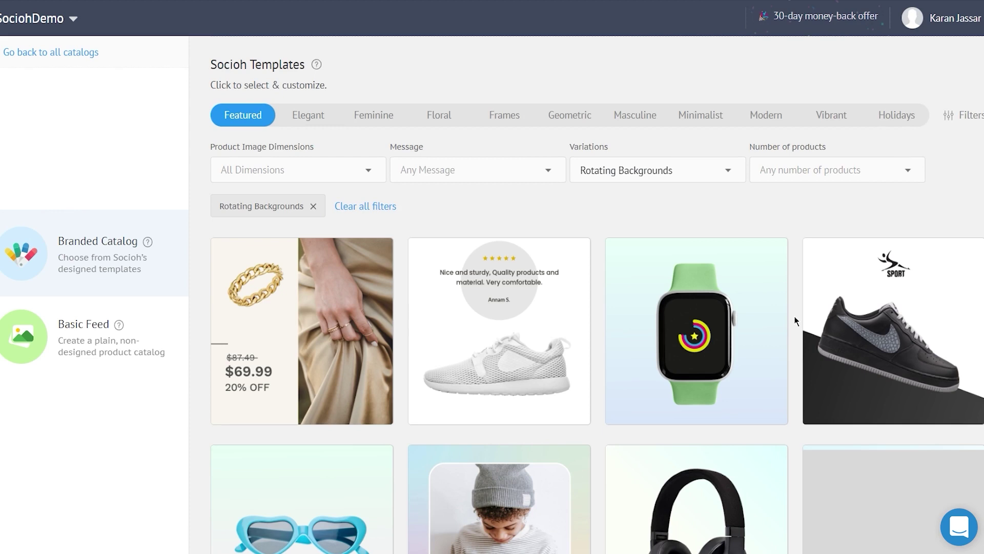
pyautogui.scroll(-3, 794, 321)
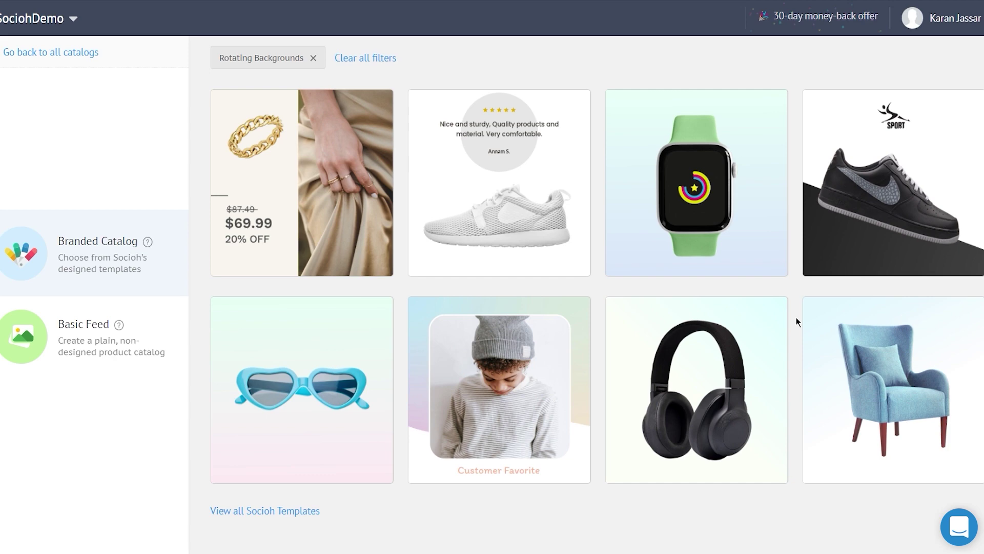
pyautogui.click(79, 55)
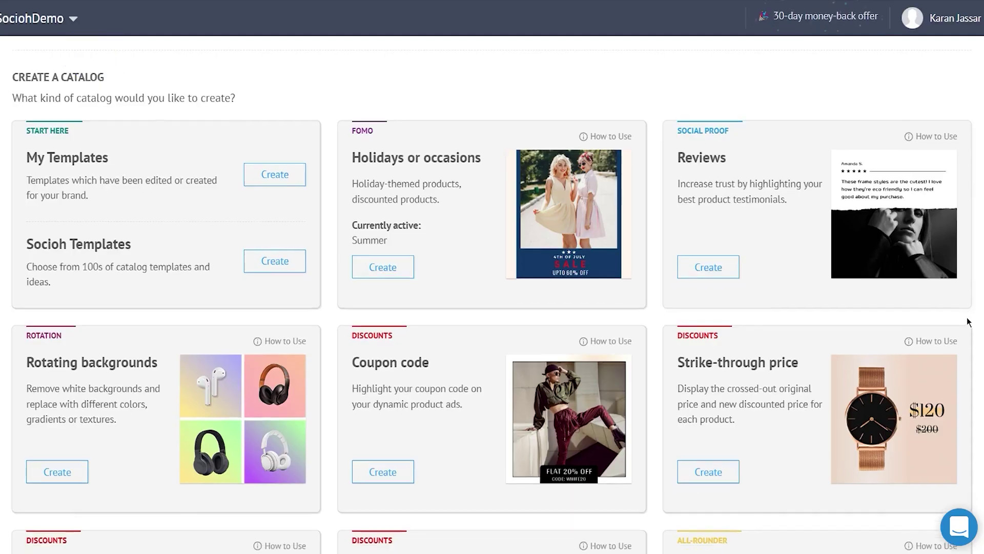
# Read the Sale catalog's How to Use notes, then open the gold chain slashed-price template.
pyautogui.scroll(-6, 949, 315)
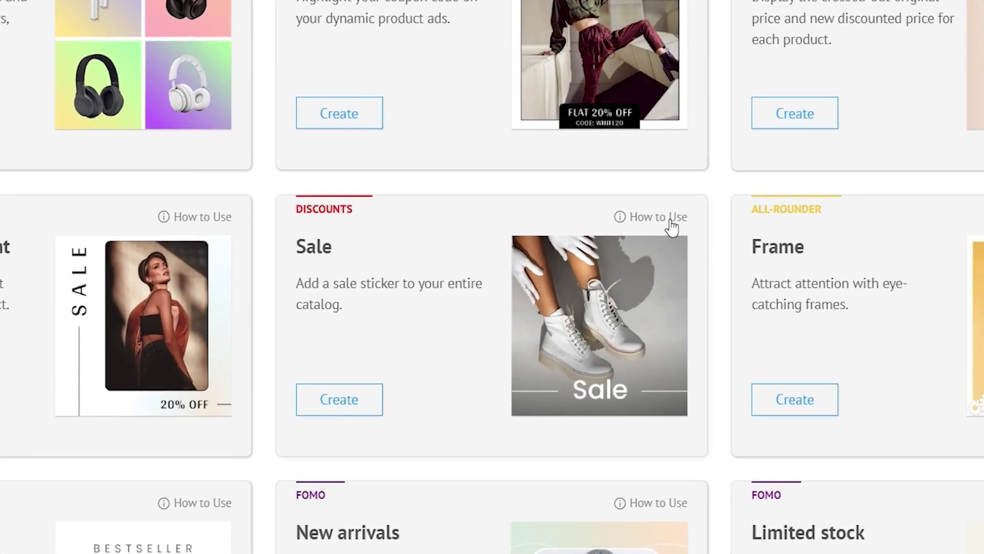
pyautogui.click(621, 228)
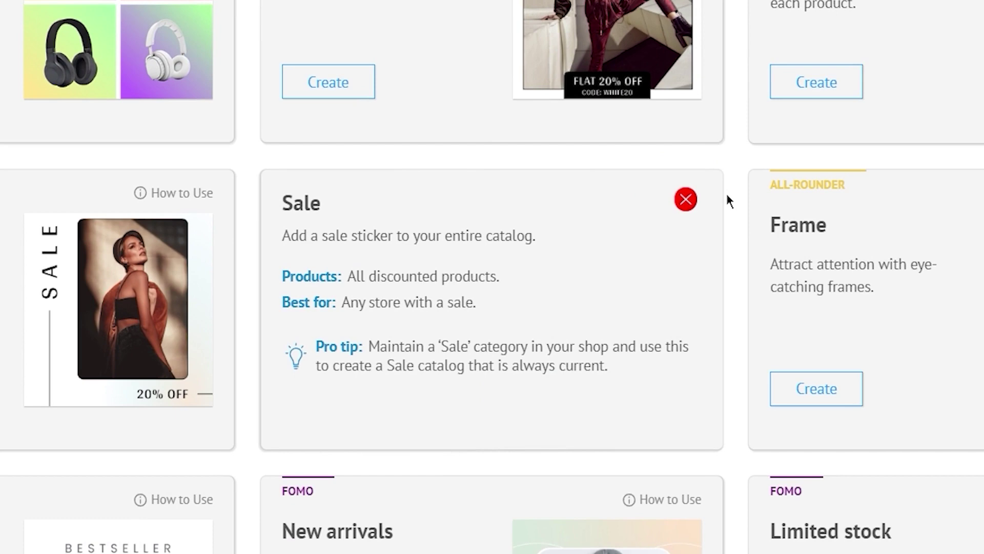
pyautogui.click(685, 200)
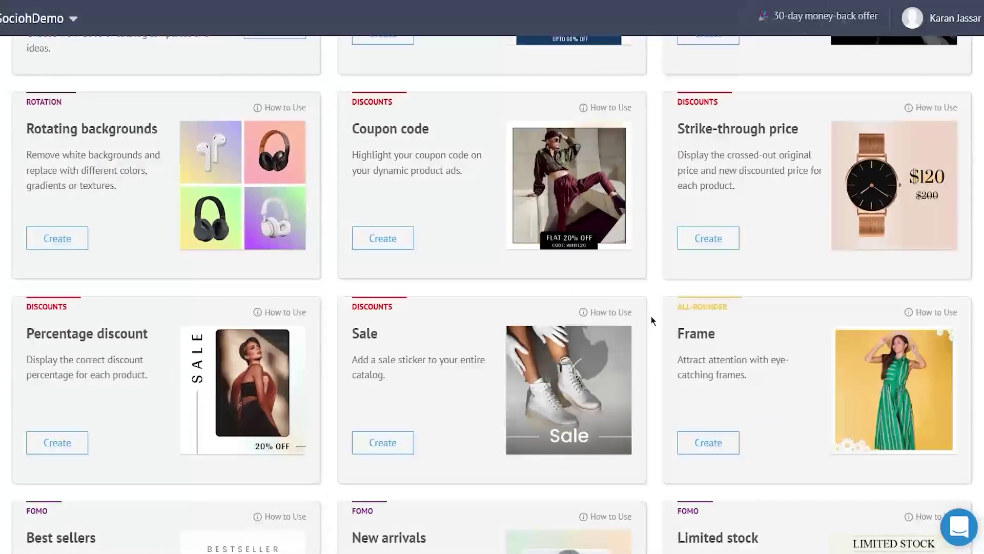
pyautogui.click(733, 240)
pyautogui.scroll(-2, 331, 253)
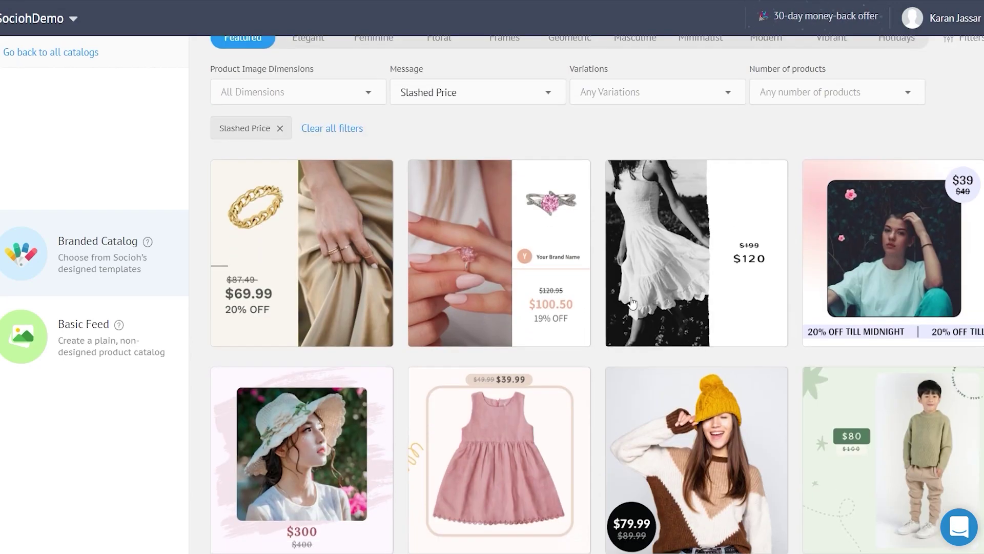
pyautogui.click(331, 253)
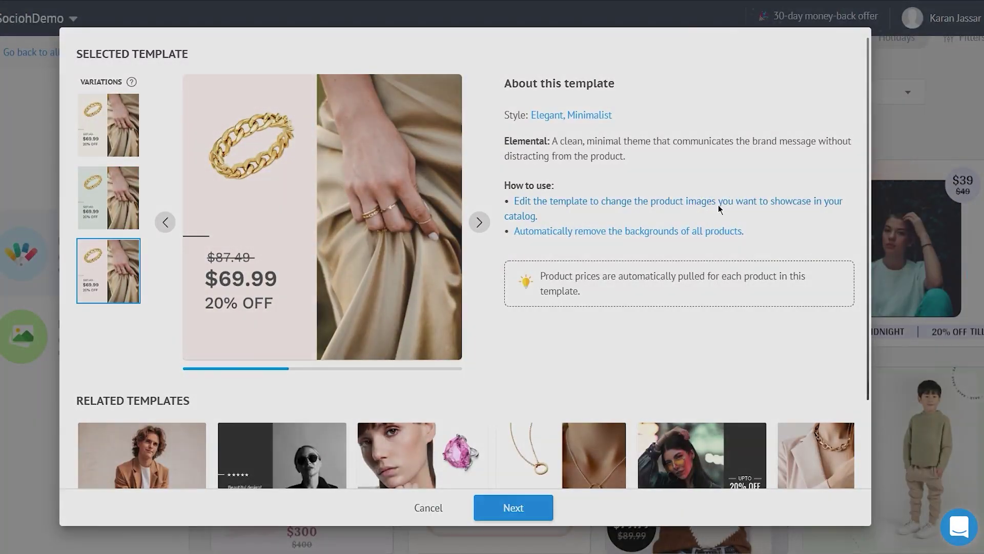
# Check the multi-image editing and background-removal help, then continue with the gold chain template.
pyautogui.click(718, 204)
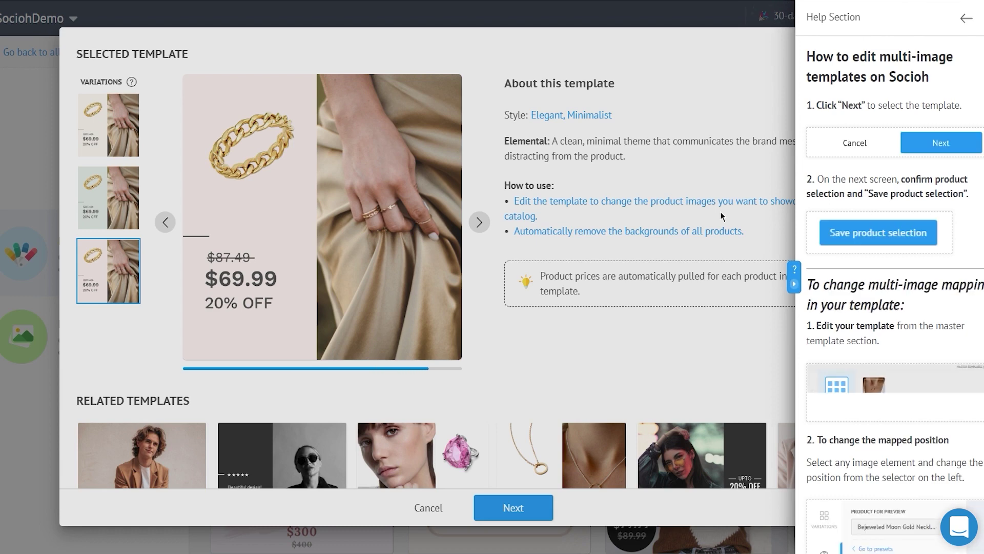
pyautogui.click(794, 282)
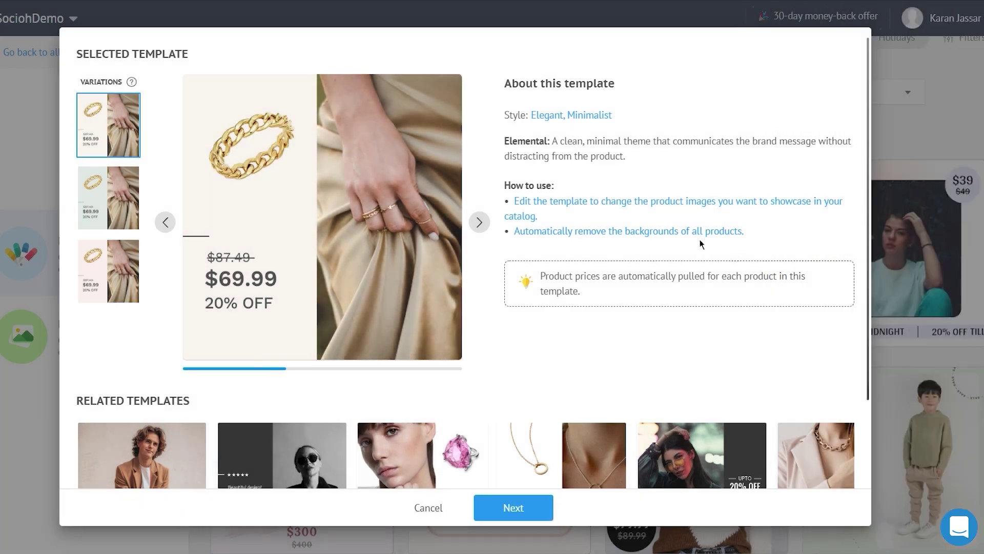
pyautogui.click(696, 230)
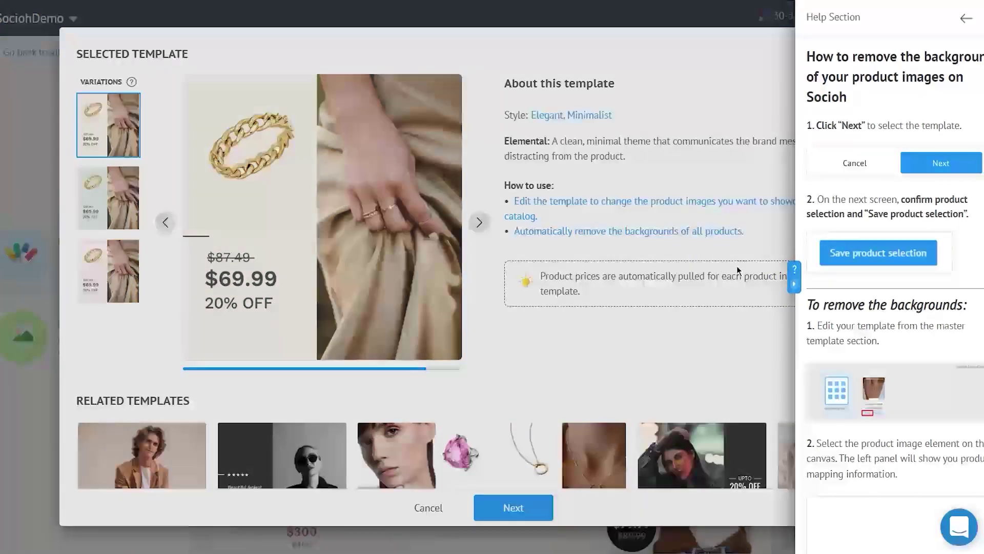
pyautogui.click(793, 280)
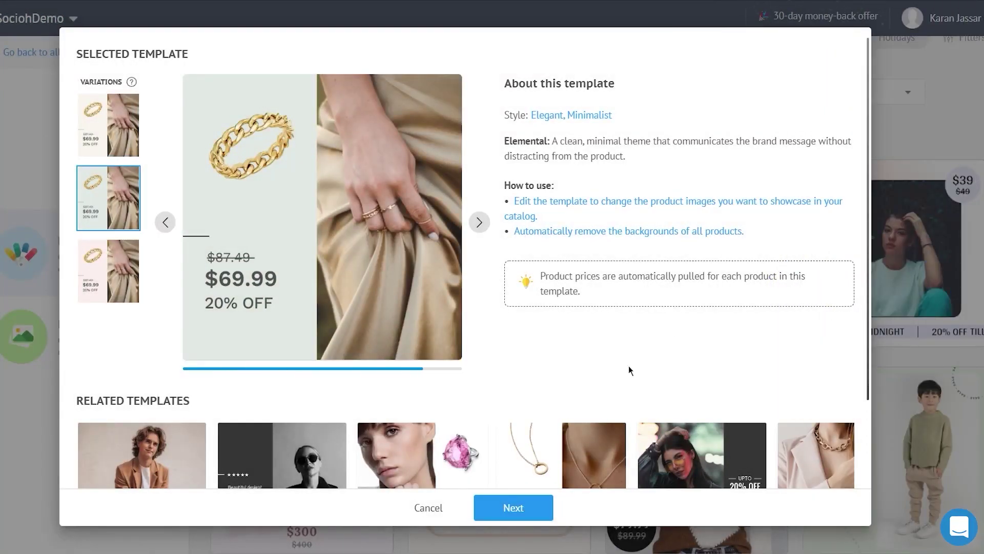
pyautogui.click(519, 507)
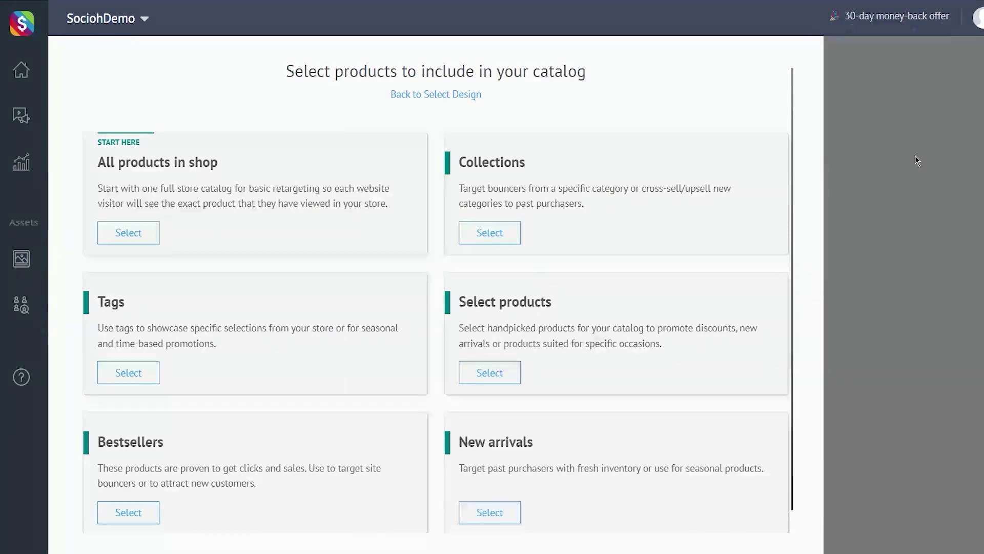
# Search collections for 'sale' and save Summer Sale as the catalog's product selection.
pyautogui.click(489, 232)
pyautogui.click(268, 197)
pyautogui.write('sale')
pyautogui.click(98, 226)
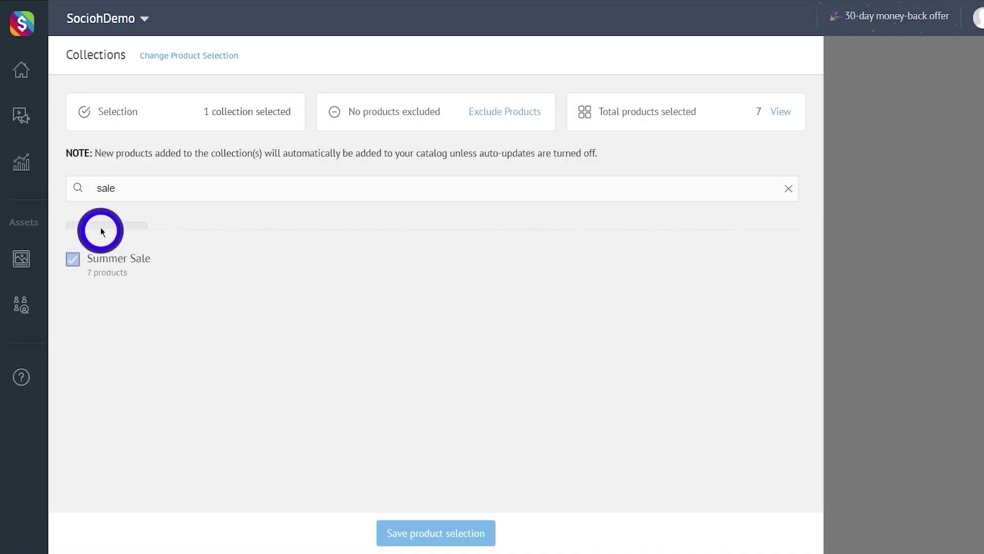
pyautogui.click(469, 532)
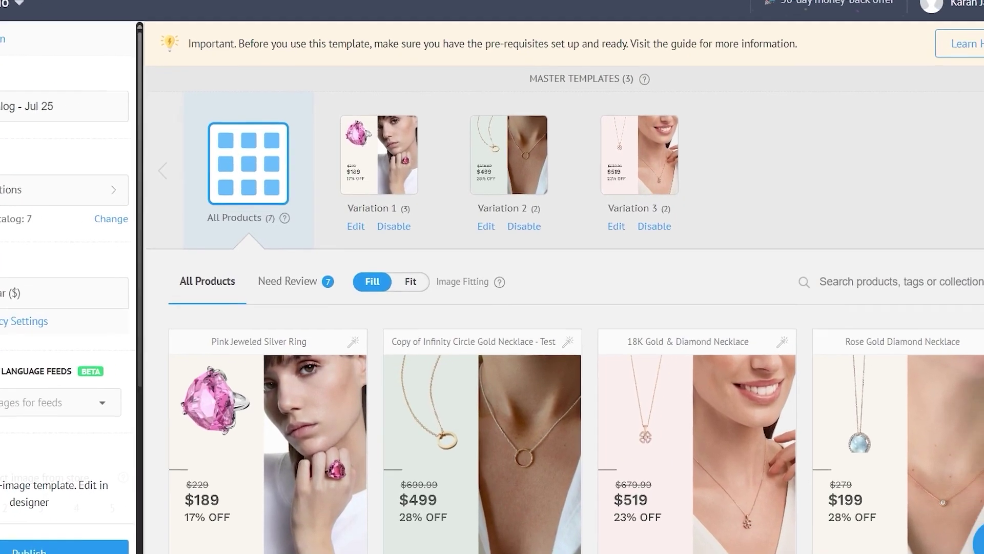
pyautogui.scroll(-5, 955, 195)
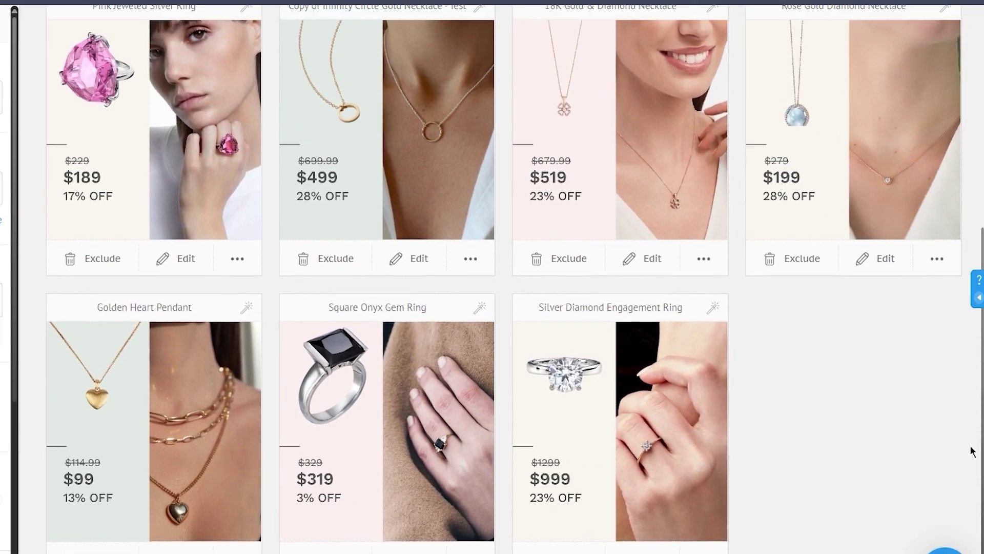
pyautogui.scroll(2, 973, 451)
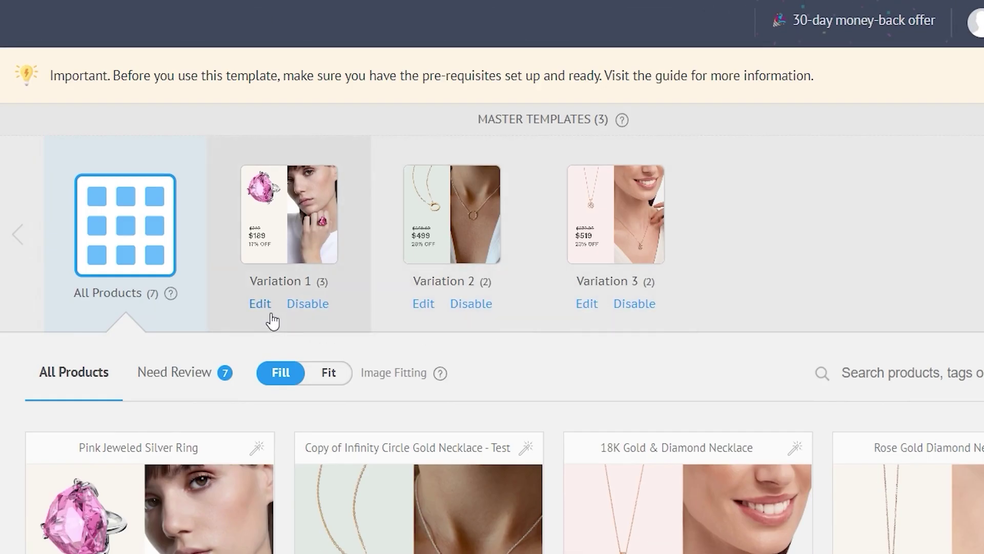
# Color the $189 sale price in Variation 1 magenta, rgb(204, 35, 120).
pyautogui.click(268, 313)
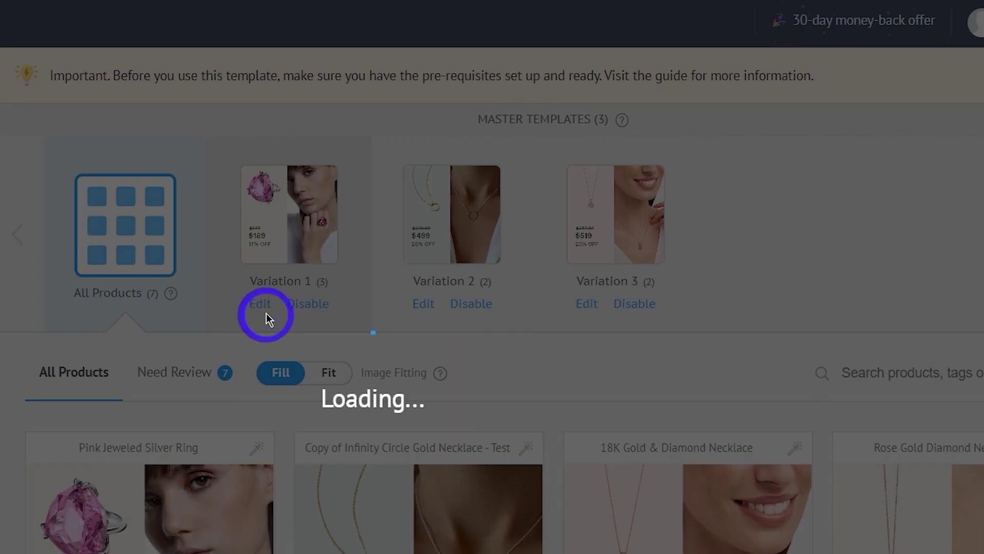
pyautogui.click(341, 391)
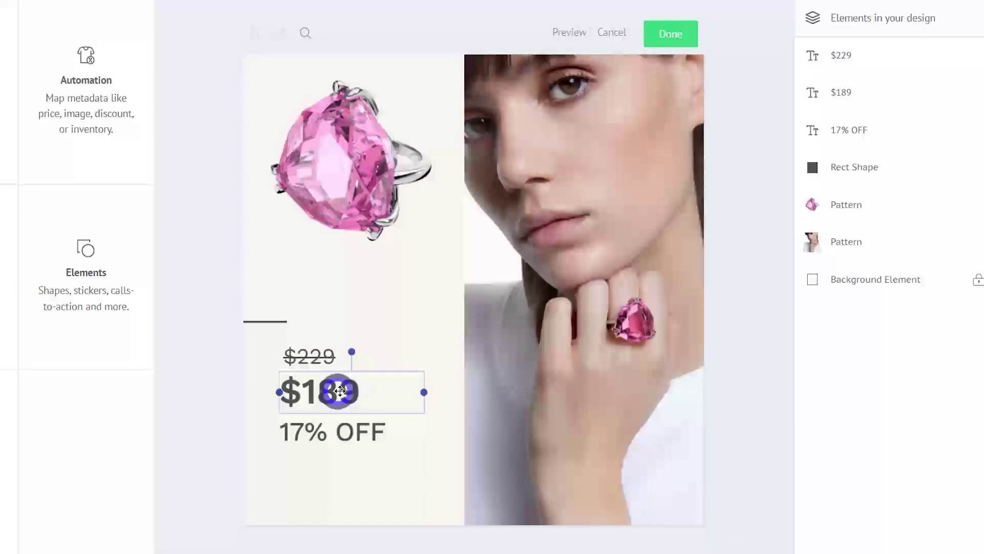
pyautogui.click(819, 48)
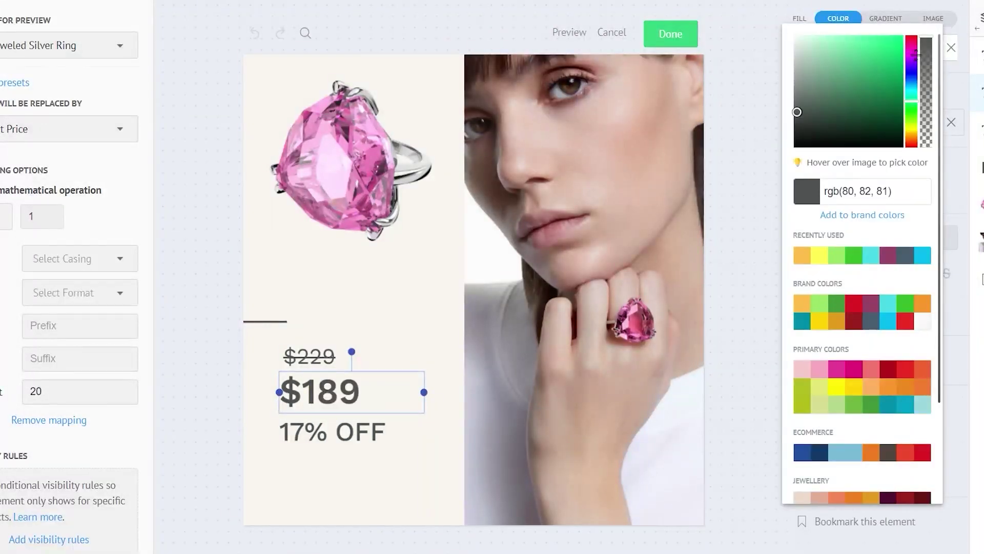
pyautogui.click(885, 59)
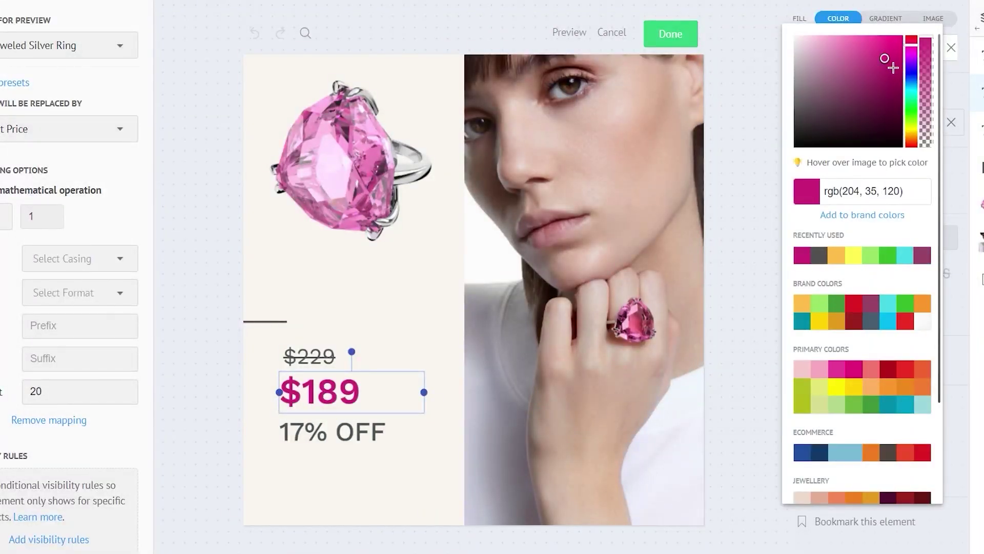
pyautogui.click(744, 103)
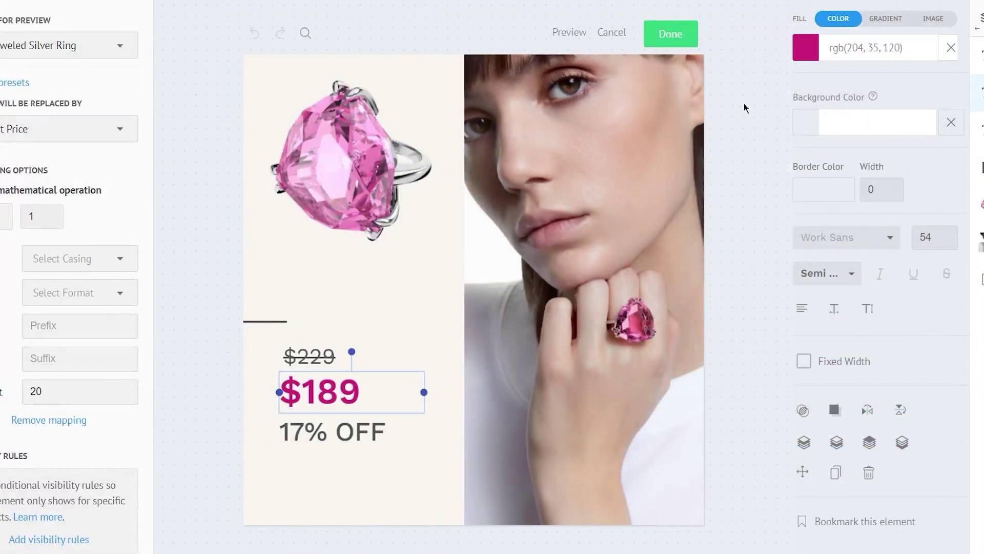
# Preview the whole catalog to check the magenta sale prices.
pyautogui.click(569, 33)
pyautogui.scroll(-2, 656, 195)
pyautogui.scroll(-10, 651, 200)
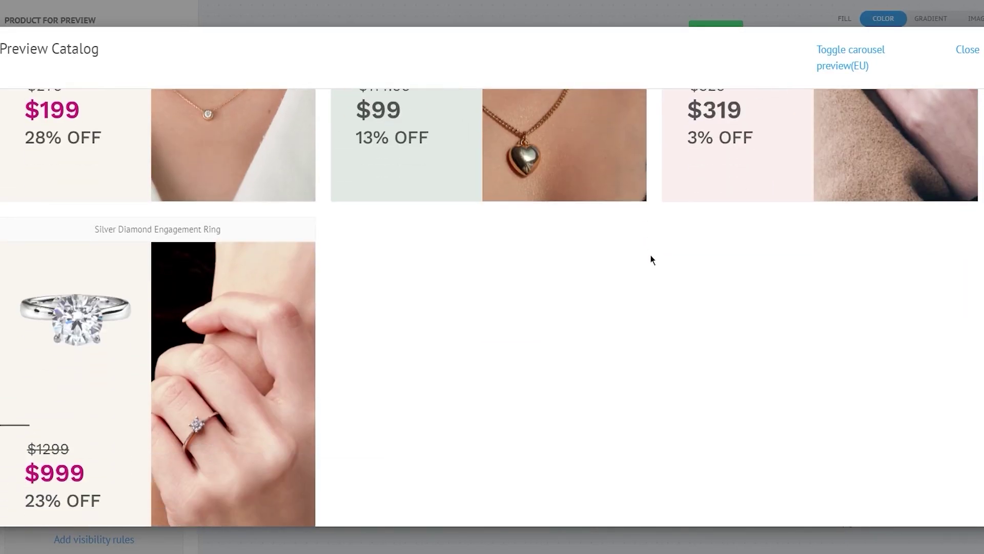
pyautogui.scroll(10, 650, 255)
pyautogui.click(967, 52)
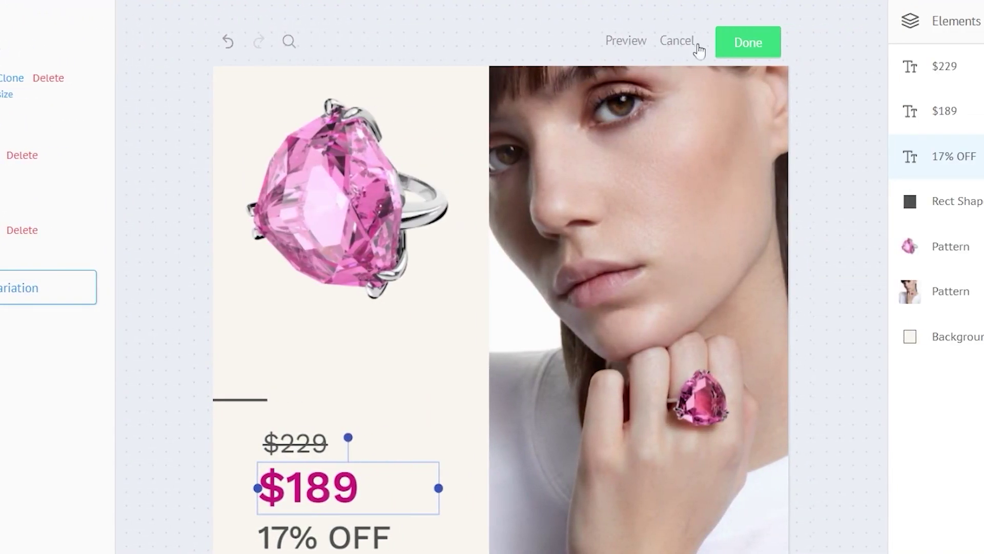
# Leave the template designer and open the Rose Gold Diamond Necklace creative for editing.
pyautogui.click(755, 44)
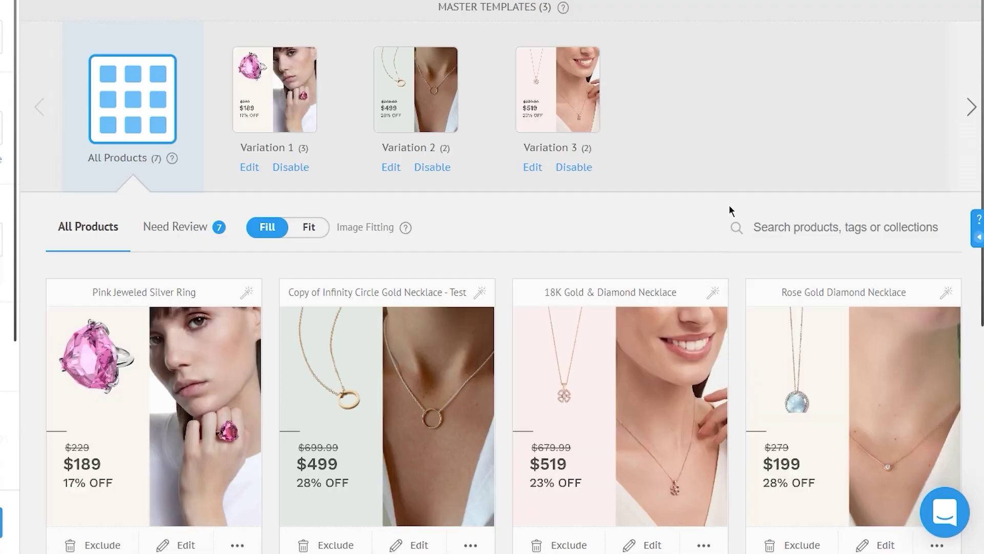
pyautogui.scroll(-5, 733, 207)
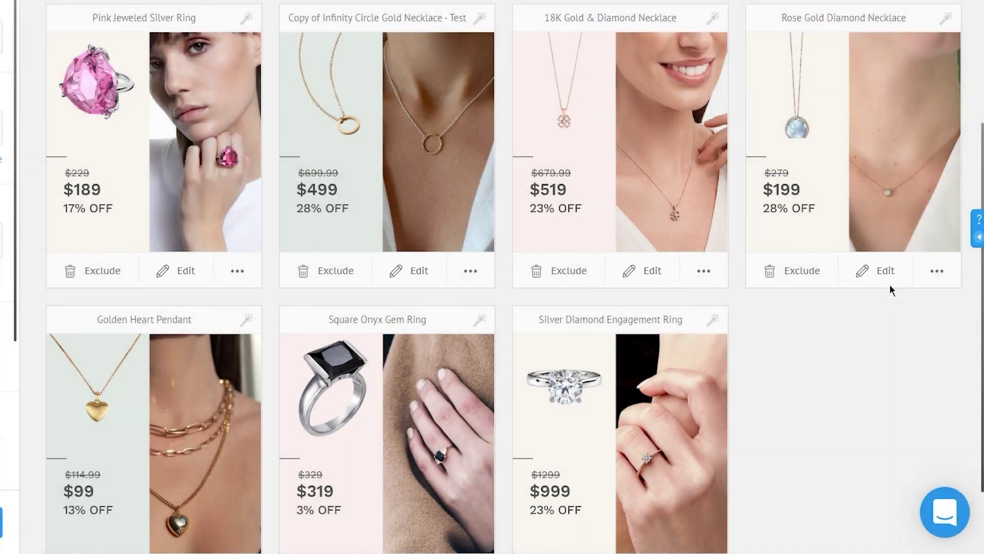
pyautogui.click(888, 273)
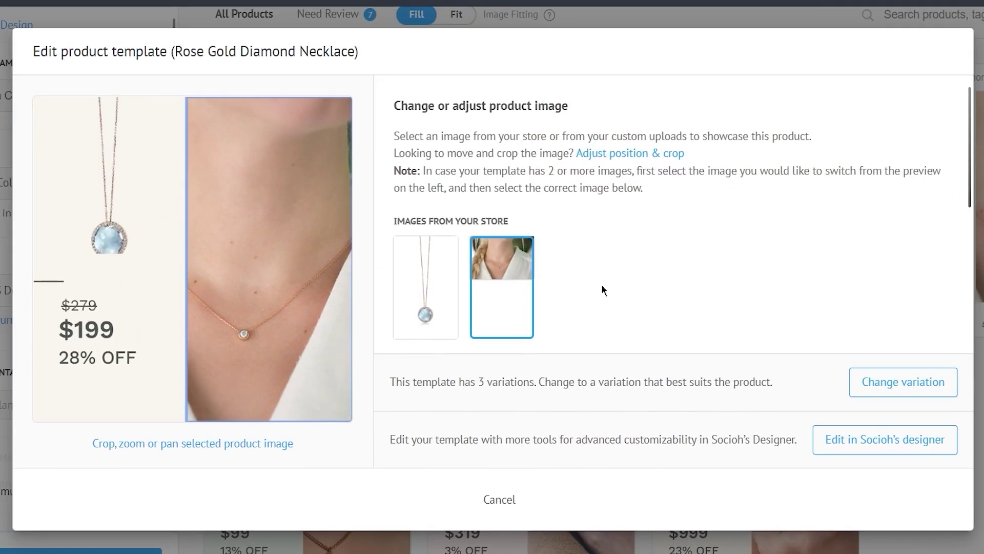
# Crop the pendant image, moving the pendant higher and zooming in on the stone.
pyautogui.click(139, 199)
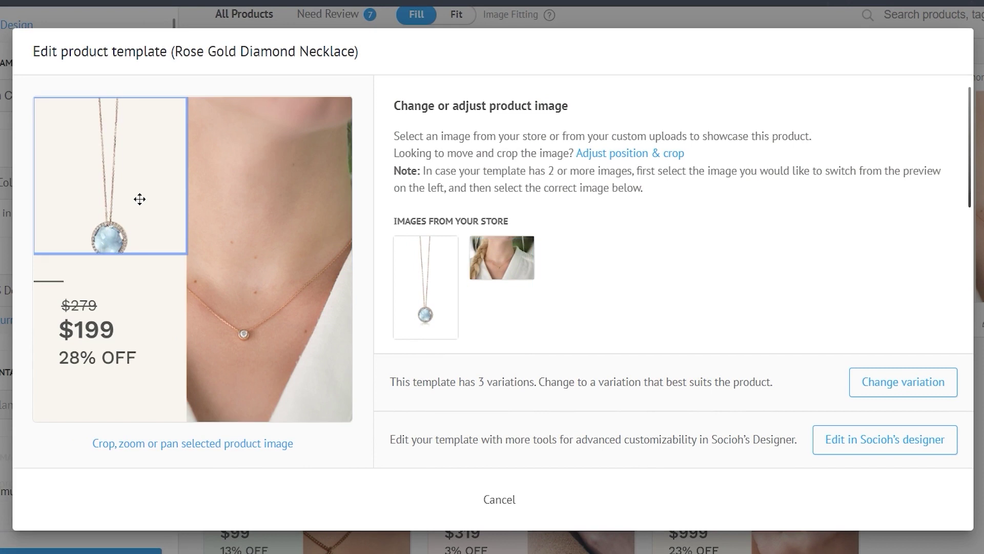
pyautogui.click(167, 451)
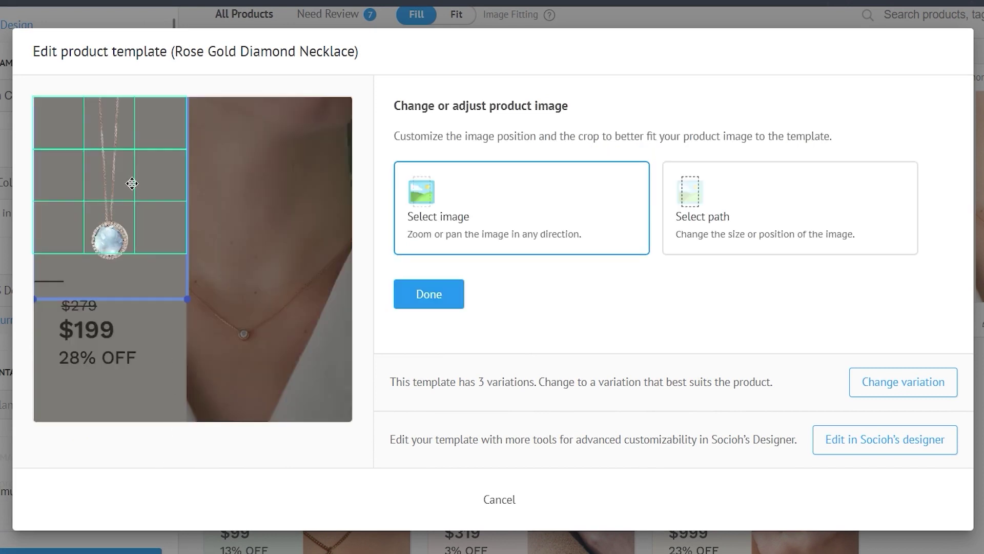
pyautogui.moveTo(132, 183); pyautogui.dragTo(131, 149)
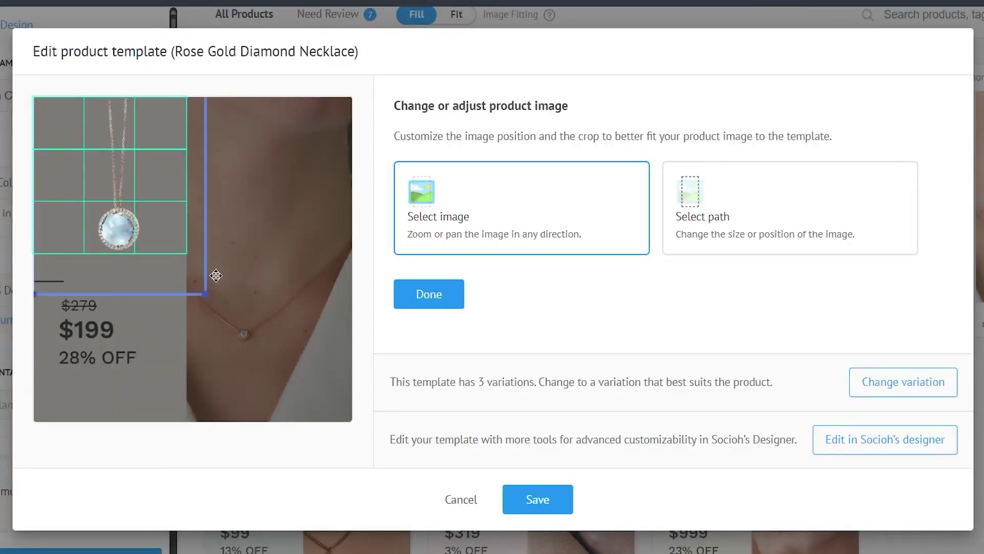
pyautogui.scroll(-3, 137, 184)
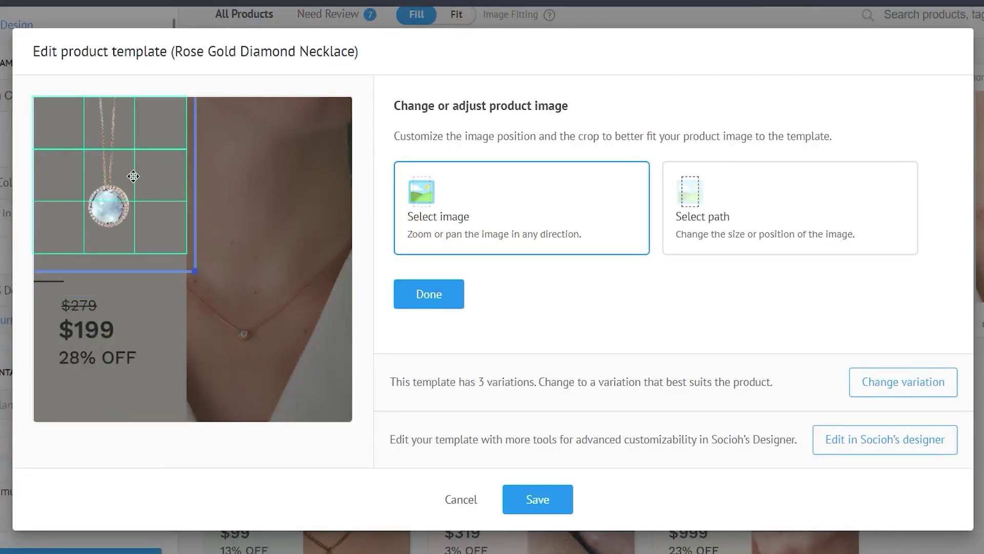
pyautogui.click(446, 303)
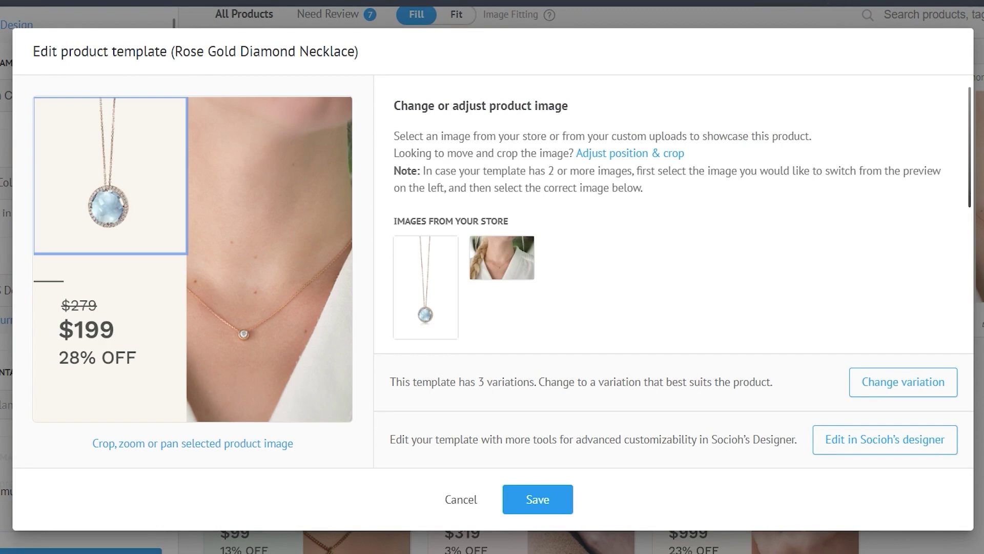
# Save the necklace's adjusted creative and publish the sale catalog.
pyautogui.click(538, 499)
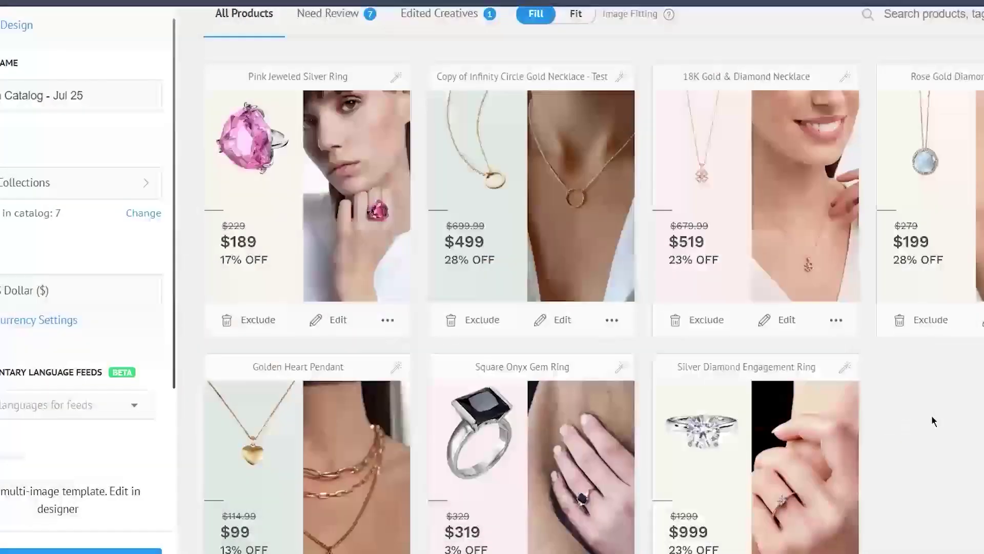
pyautogui.scroll(-4, 930, 414)
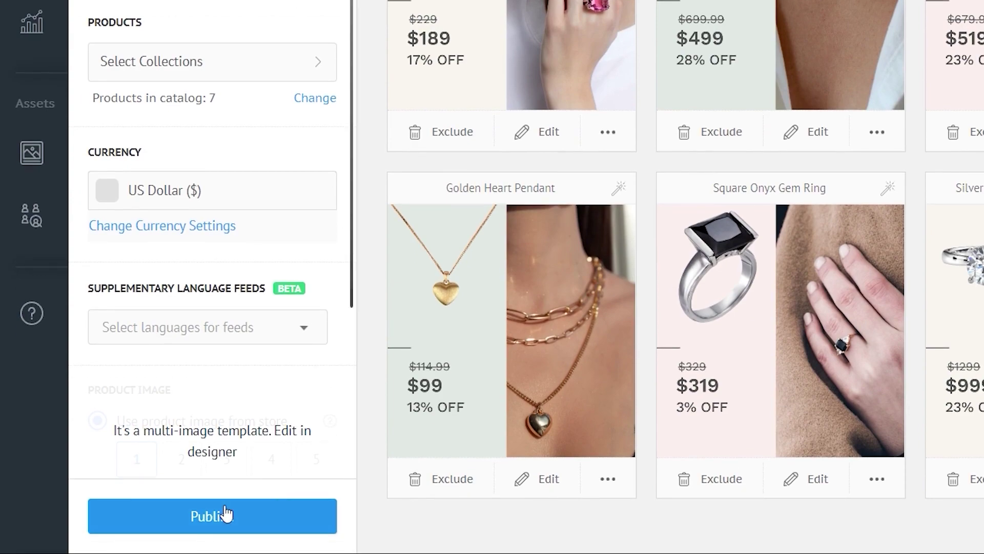
pyautogui.click(215, 515)
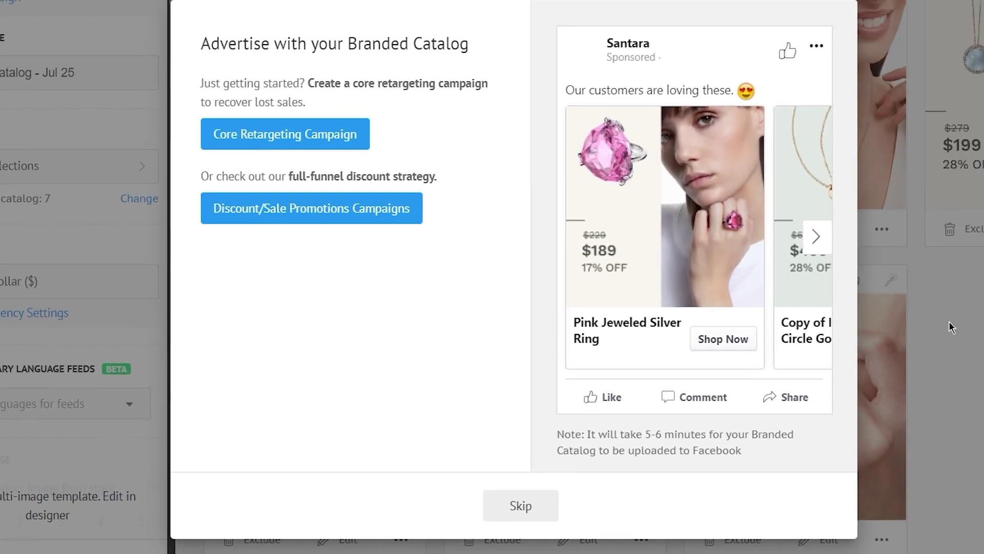
# Browse the ad carousel forward three products, then back to the Pink Jeweled Silver Ring.
pyautogui.click(819, 238)
pyautogui.click(820, 240)
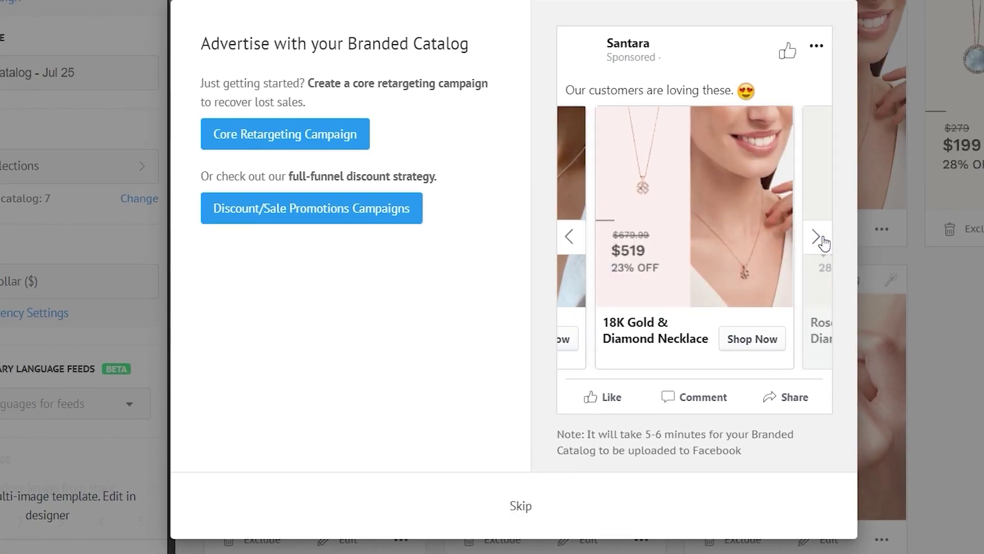
pyautogui.click(820, 242)
pyautogui.click(574, 236)
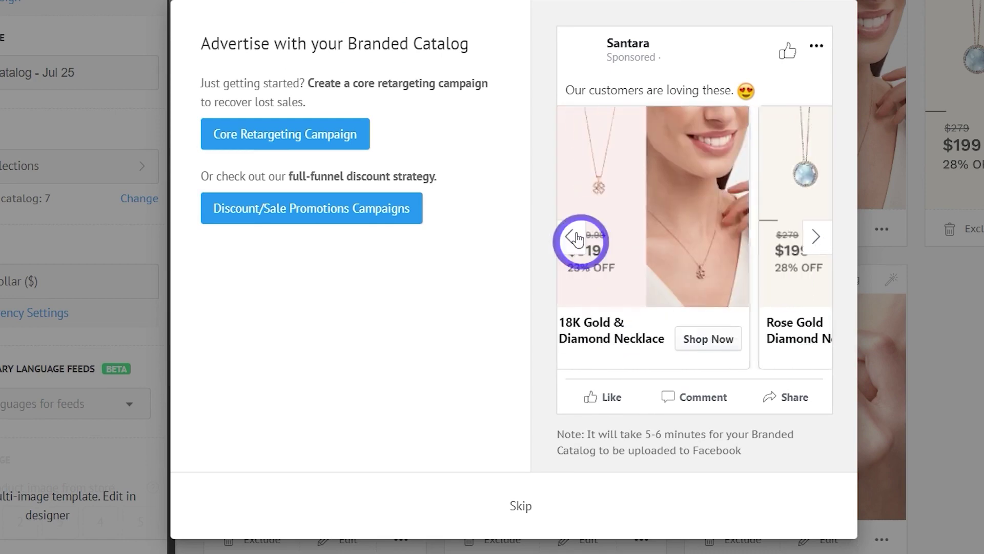
pyautogui.click(575, 238)
pyautogui.click(575, 237)
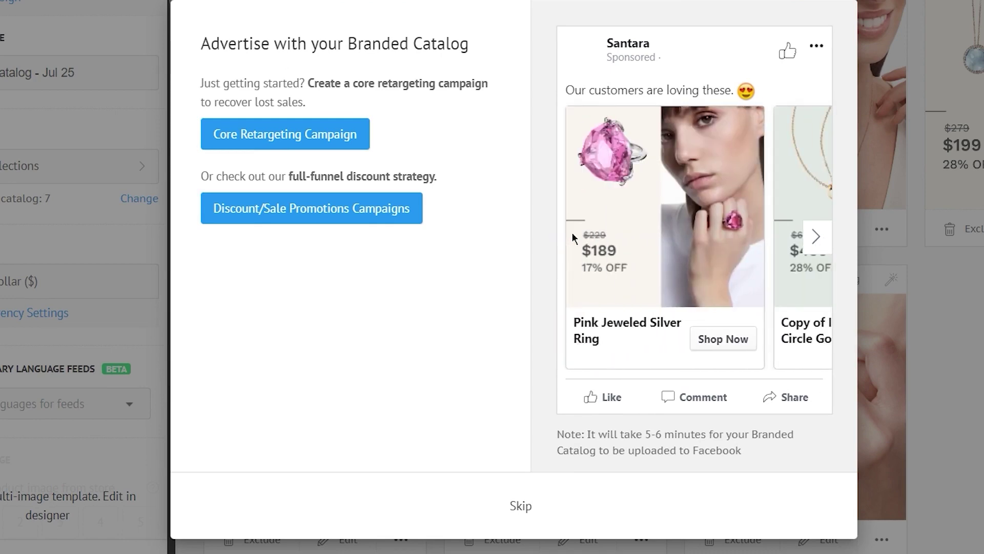